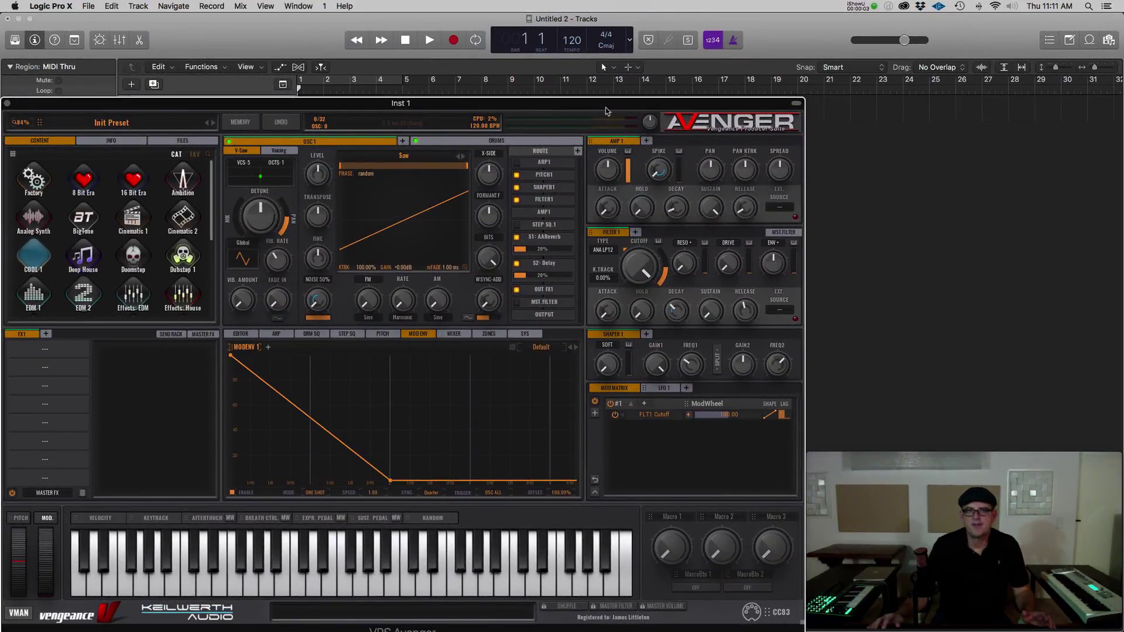
# Scroll to the Melodic EDM category and load the AR Be Free preset
pyautogui.scroll(-5, 154, 213)
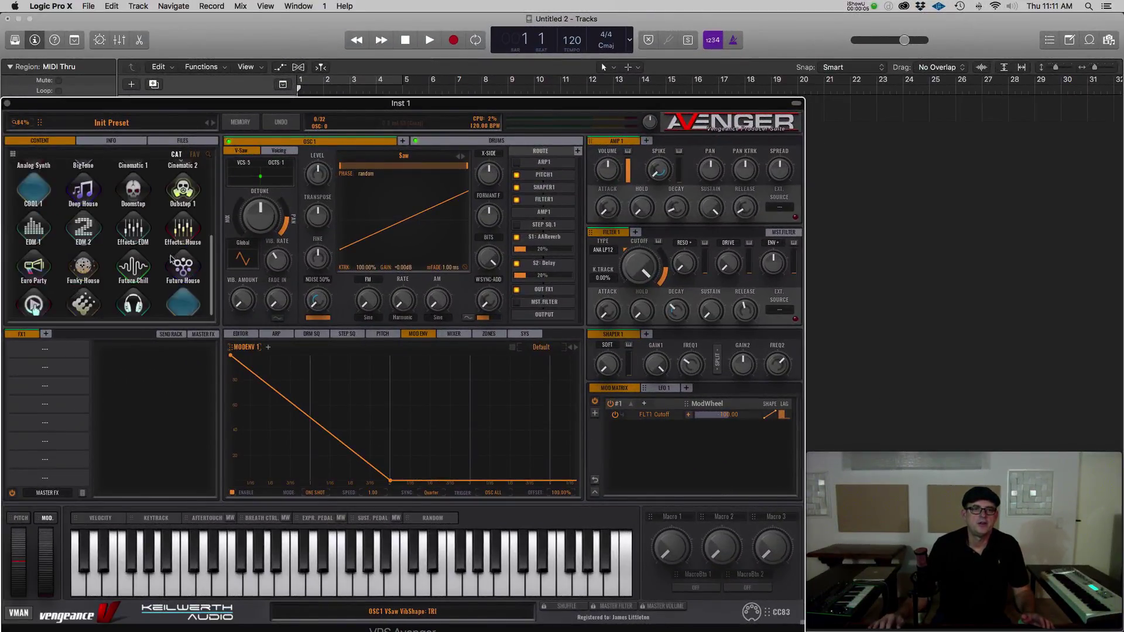
pyautogui.click(133, 223)
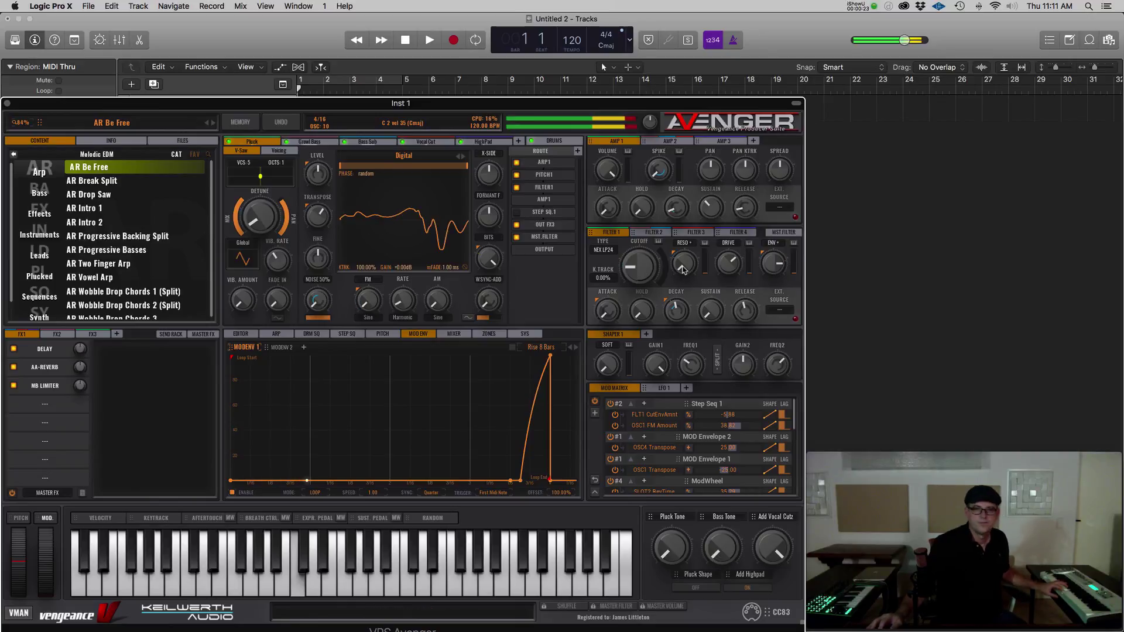
# Raise the Filter 1 RESO knob to 38.35% resonance
pyautogui.moveTo(683, 269); pyautogui.dragTo(305, 323)
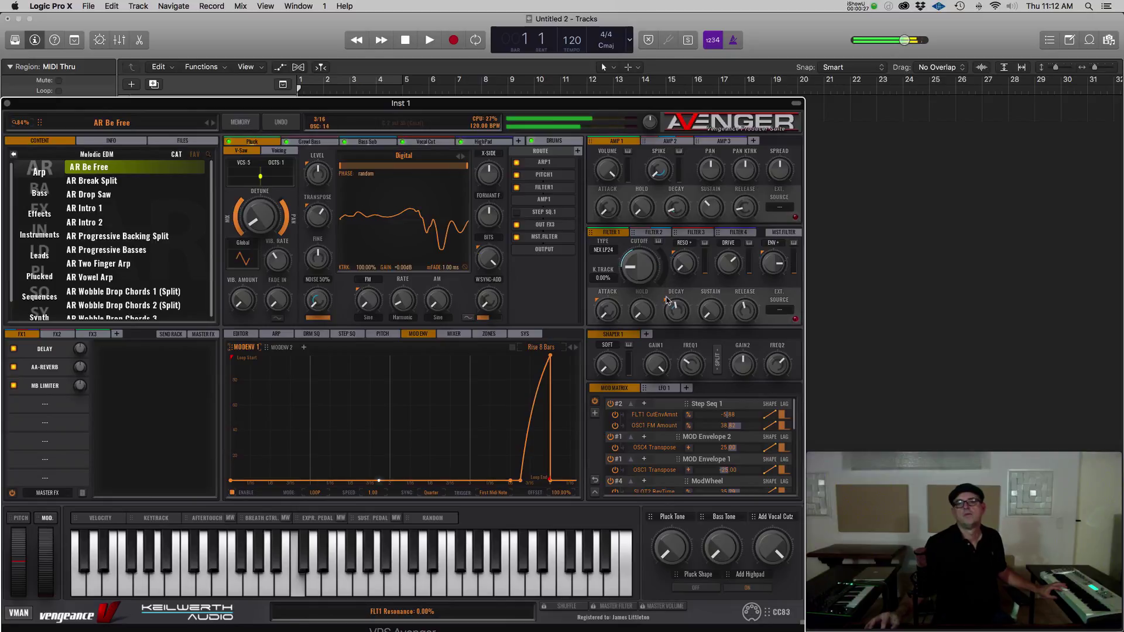
# Add Mod Envelope 3 and shape it into a triangle starting at zero with about 212 ms decay
pyautogui.click(305, 348)
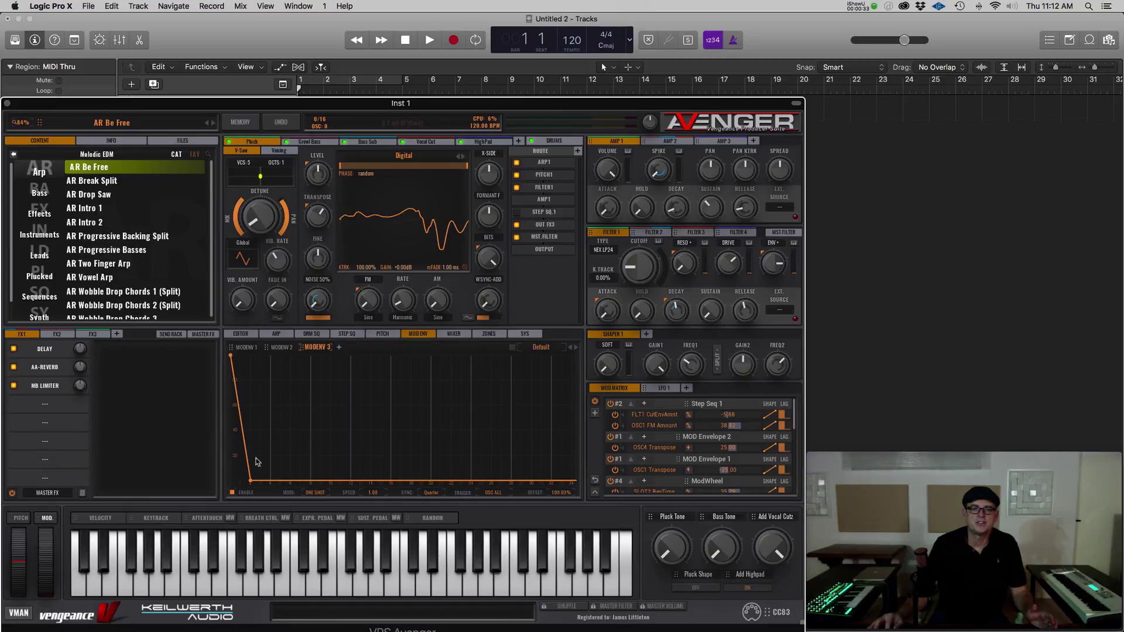
pyautogui.moveTo(251, 480); pyautogui.dragTo(442, 489)
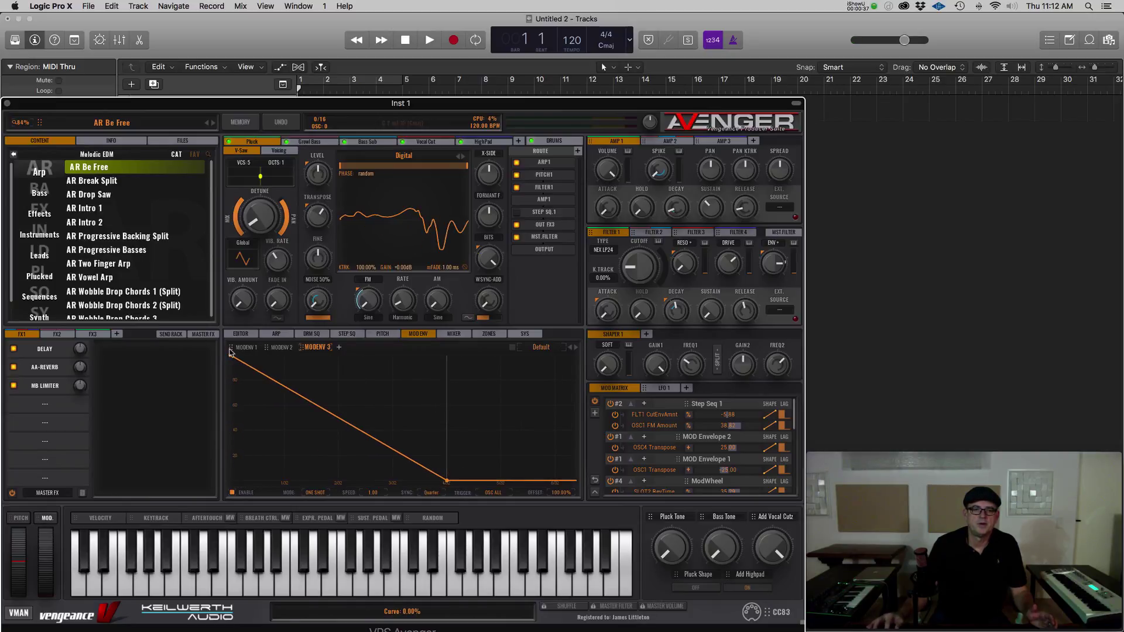
pyautogui.doubleClick(335, 417)
pyautogui.moveTo(342, 405); pyautogui.dragTo(346, 347)
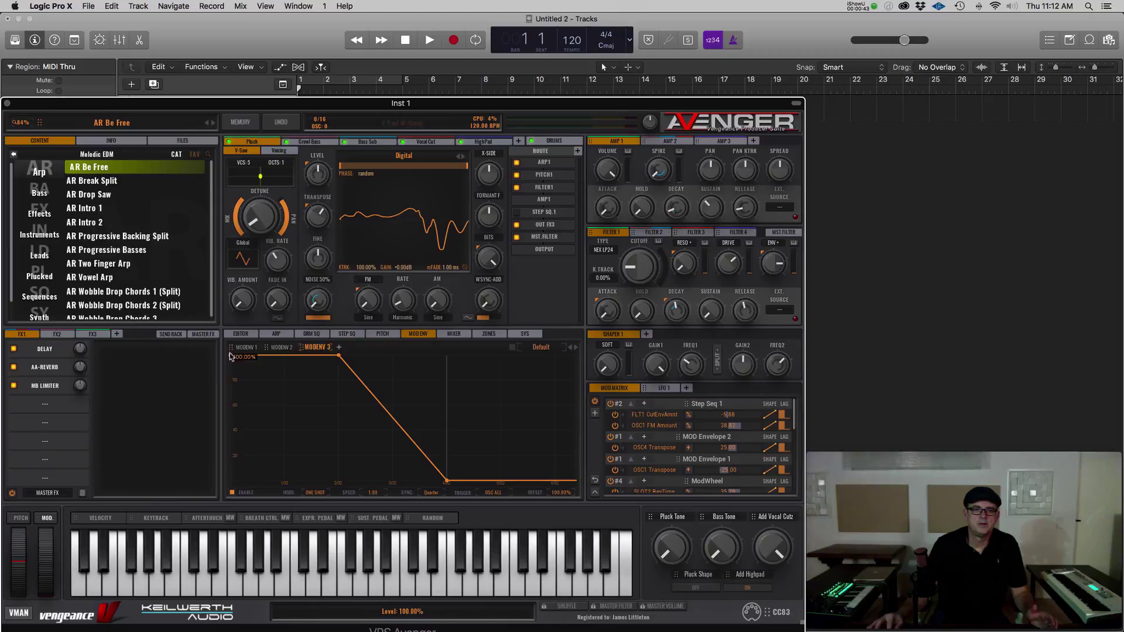
pyautogui.moveTo(231, 356); pyautogui.dragTo(216, 514)
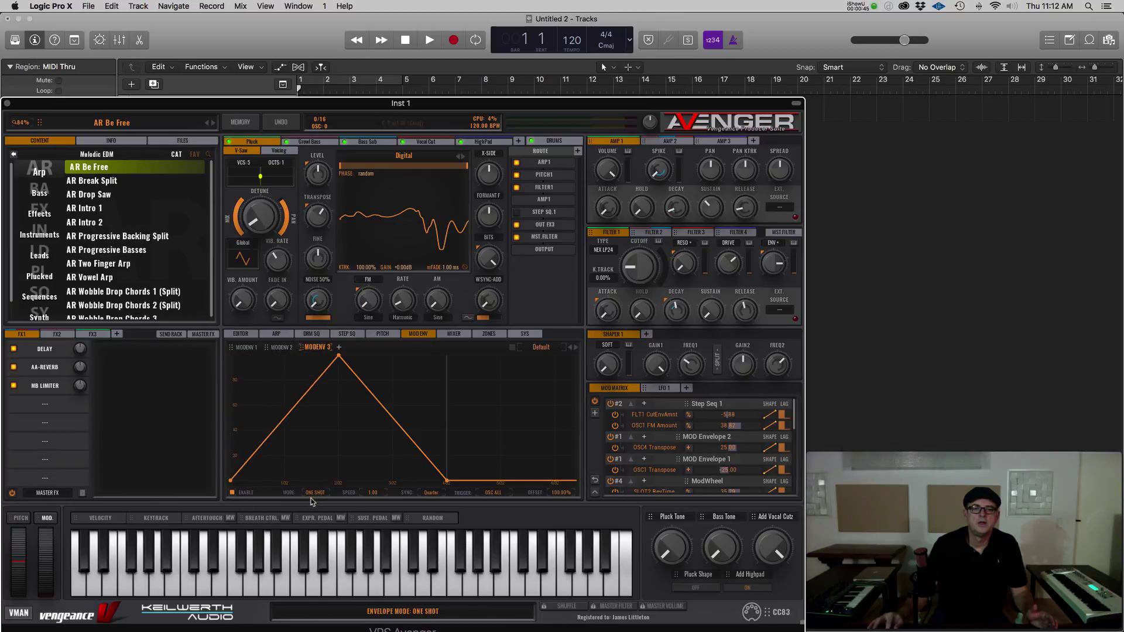
# Set Mod Envelope 3 to LOOP mode and route it to Filter 1 resonance at 49.38
pyautogui.click(315, 492)
pyautogui.click(320, 537)
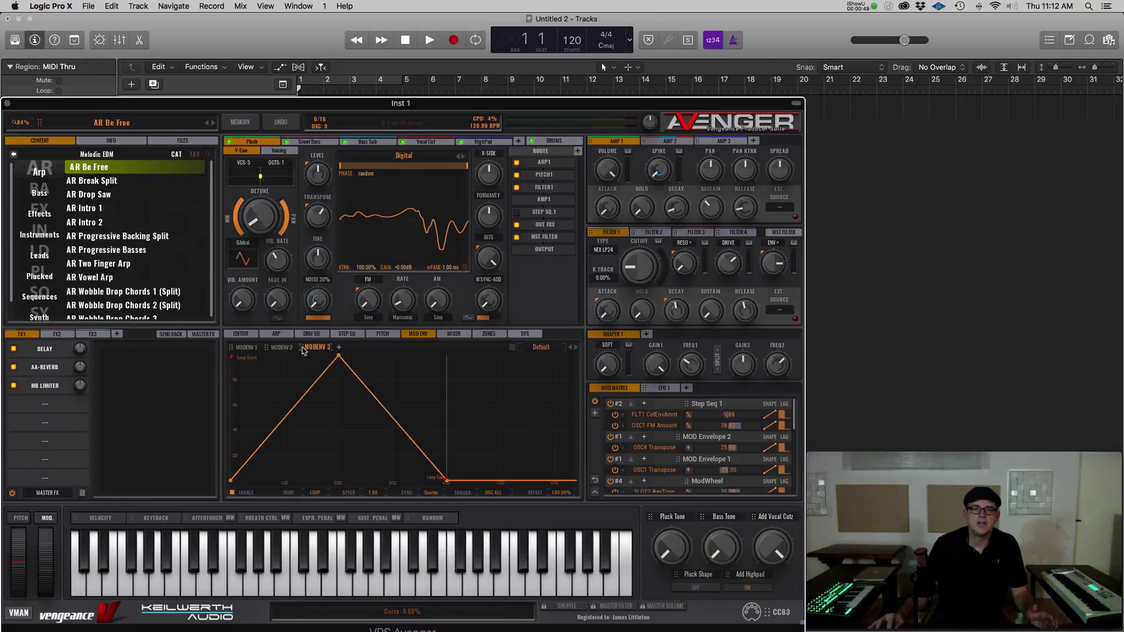
pyautogui.moveTo(303, 348); pyautogui.dragTo(688, 267)
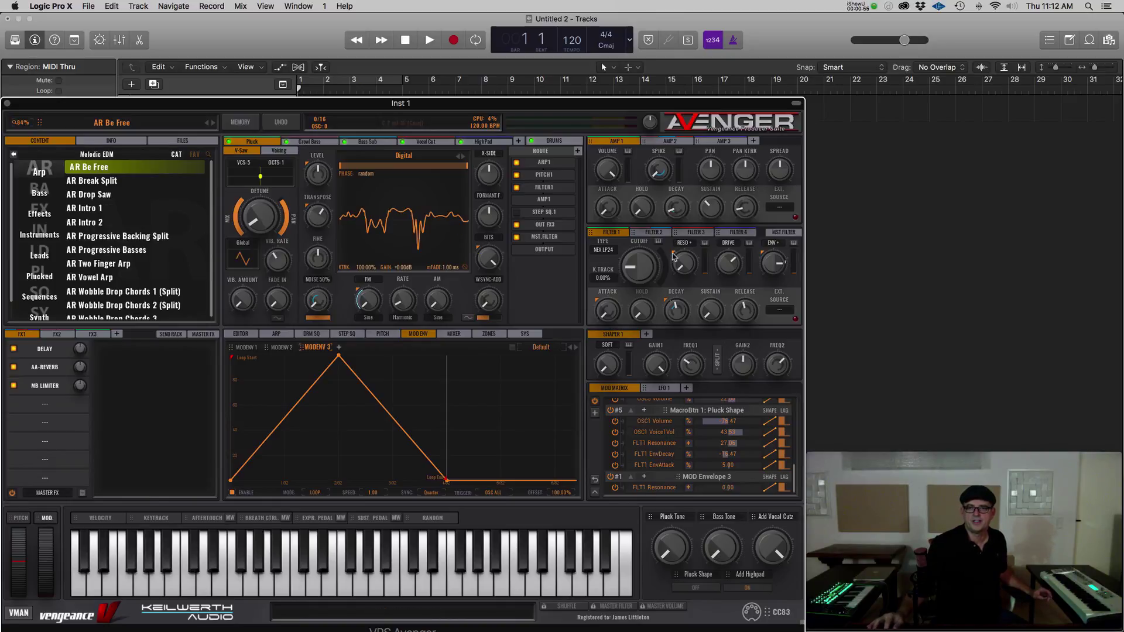
pyautogui.moveTo(675, 255); pyautogui.dragTo(674, 224)
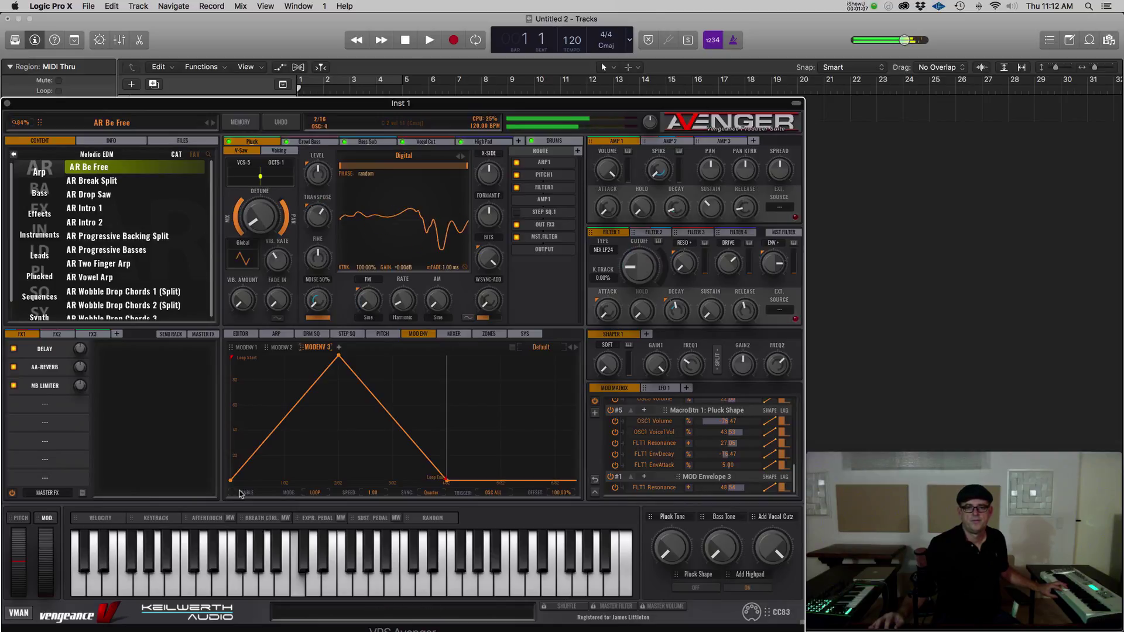
# Enable Mod Envelope 3 and lower its offset from 100% to about 43.44%
pyautogui.click(239, 493)
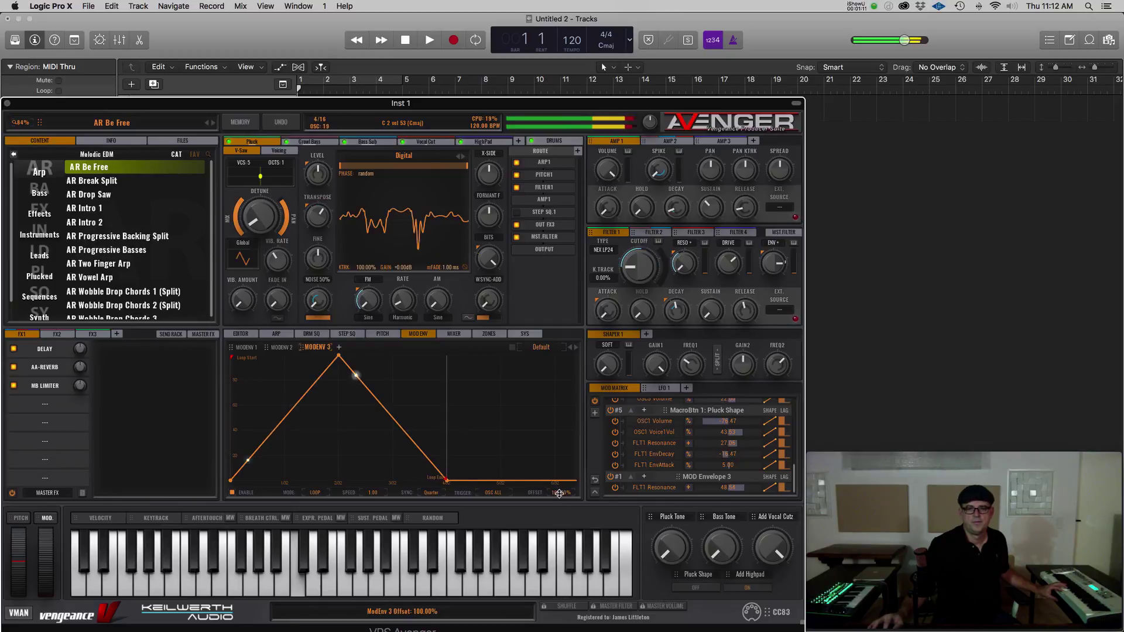
pyautogui.moveTo(559, 492); pyautogui.dragTo(557, 519)
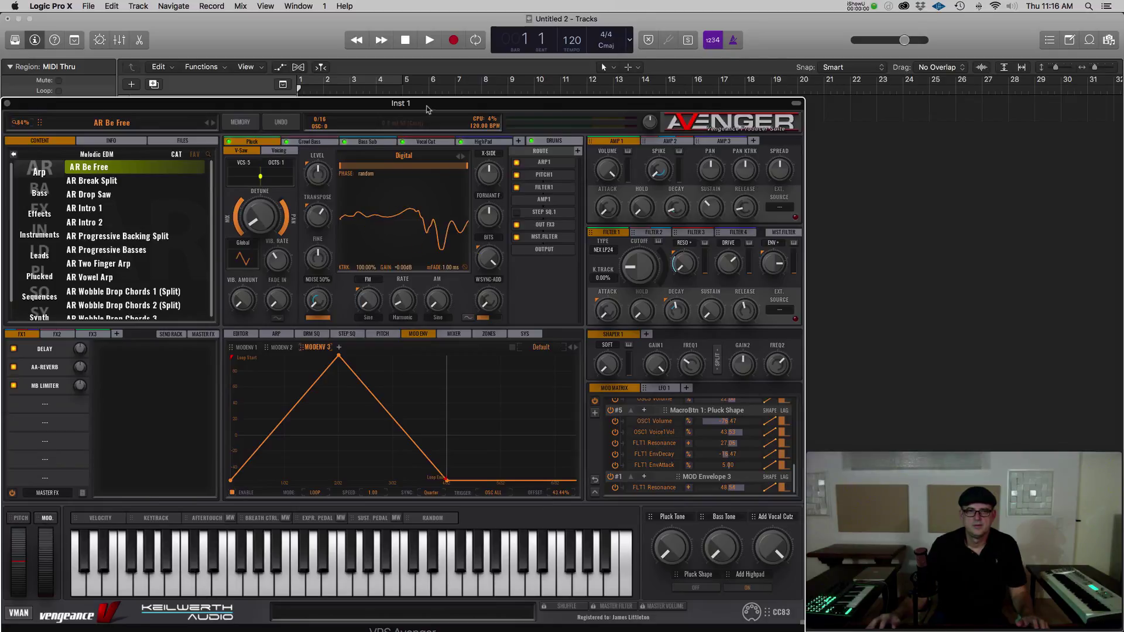
# Rename the preset to 'AR Rubber Pluck'
pyautogui.click(132, 125)
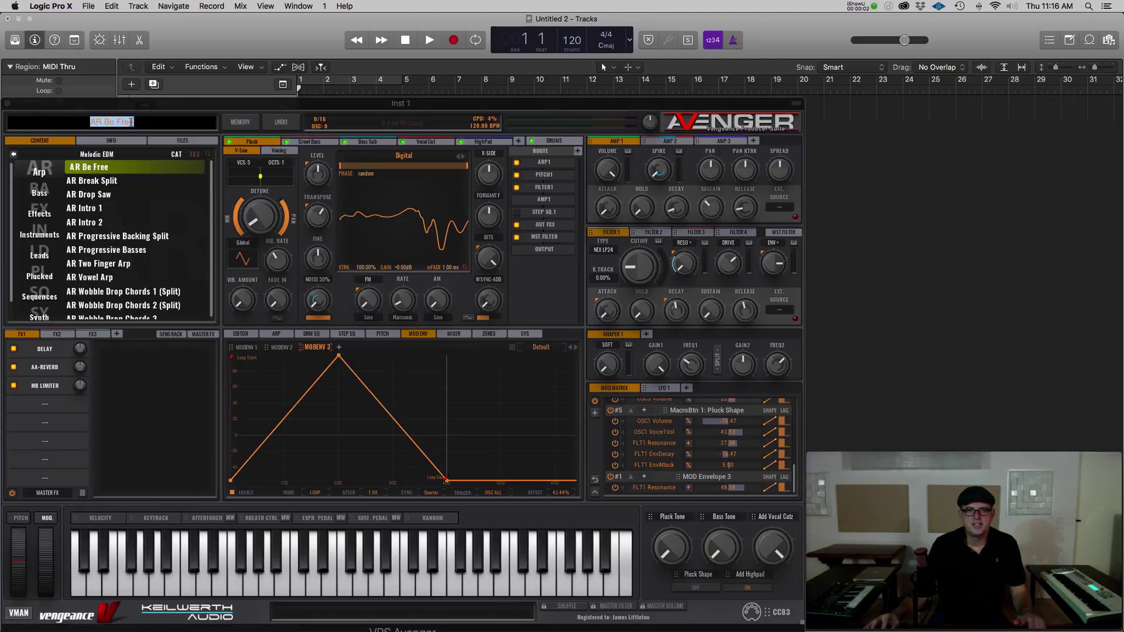
pyautogui.write('AR R')
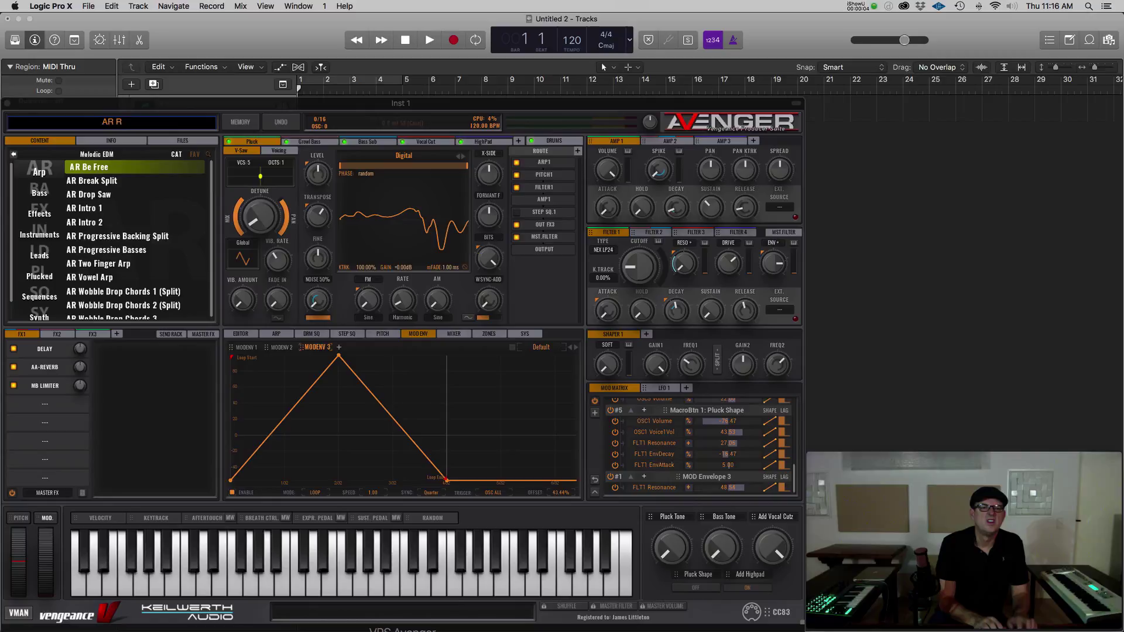
pyautogui.write('ubber Plu')
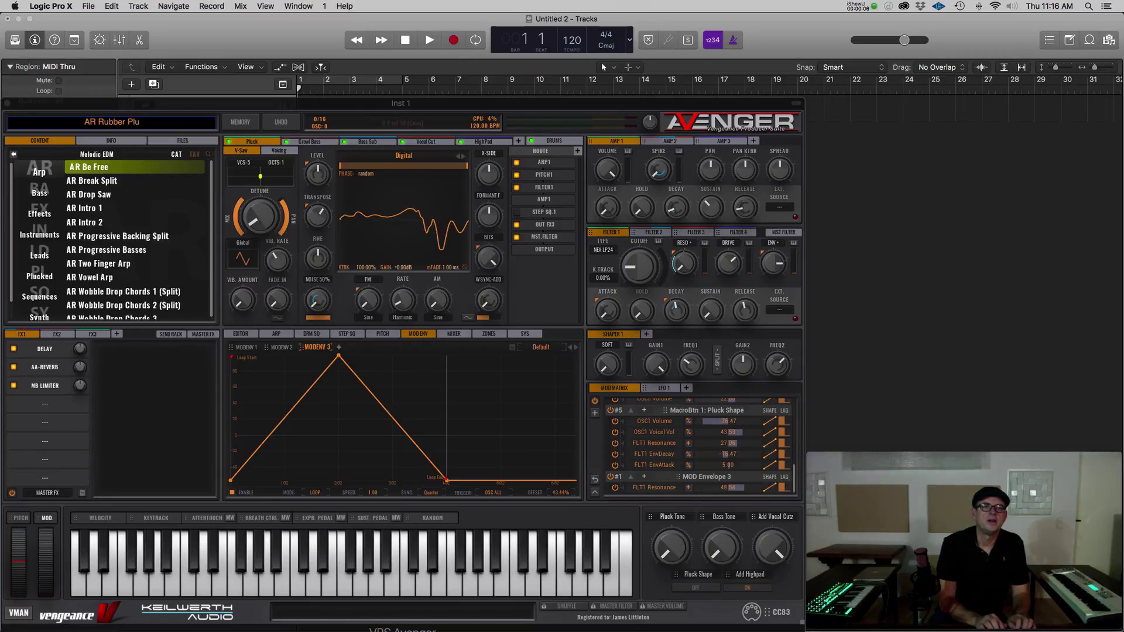
pyautogui.write('ck')
pyautogui.press('Return')
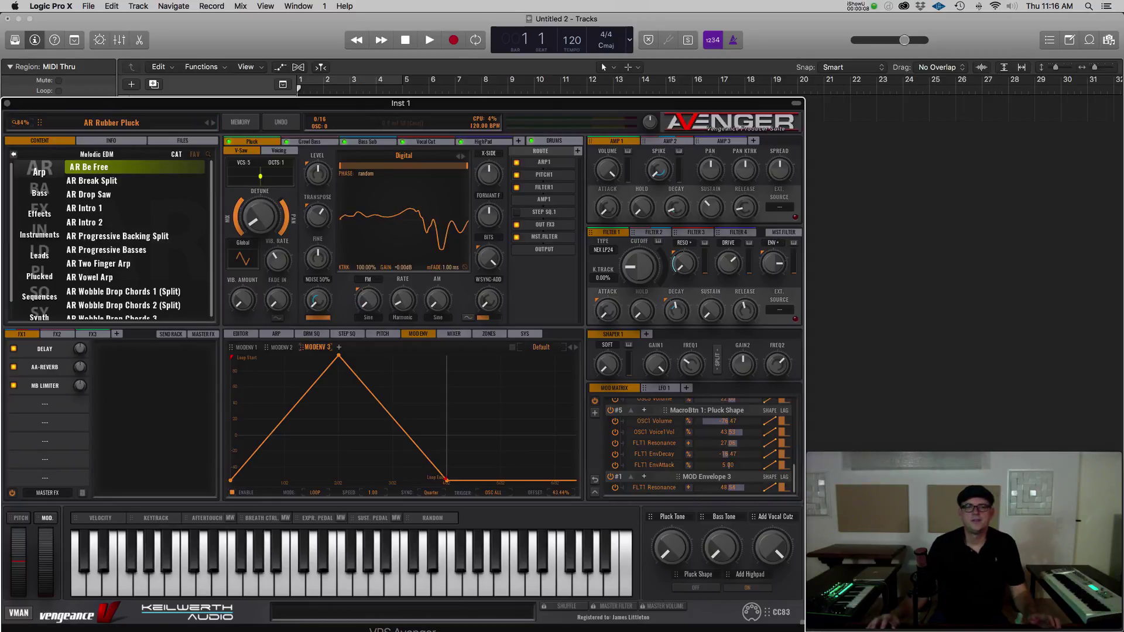
# Save the preset as a file on the Desktop with Memory > Save as
pyautogui.click(241, 123)
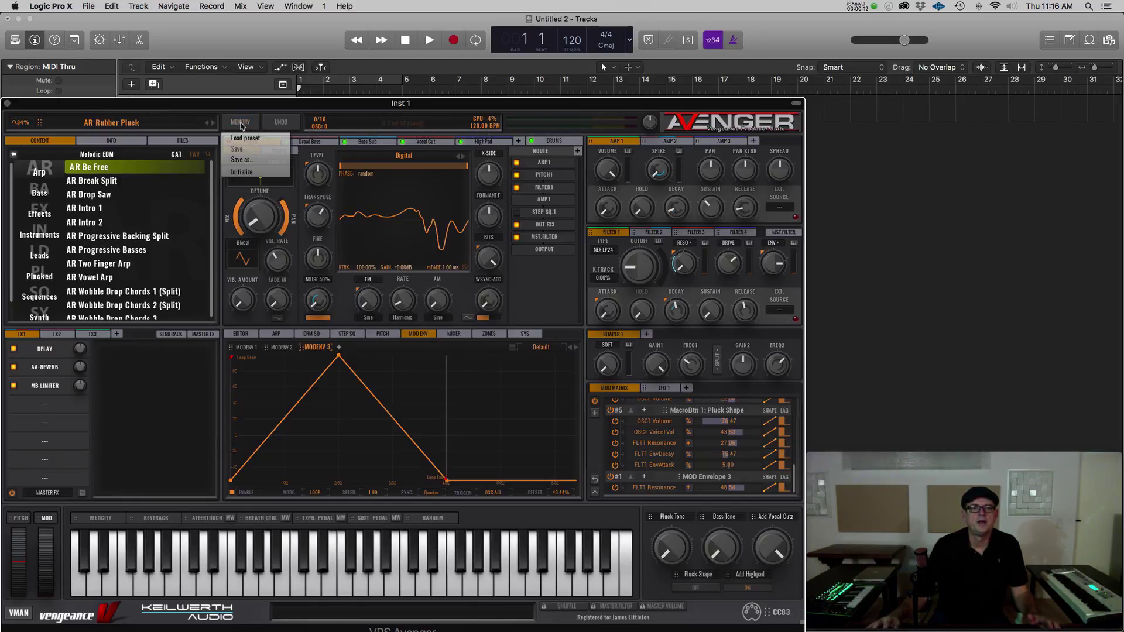
pyautogui.click(258, 164)
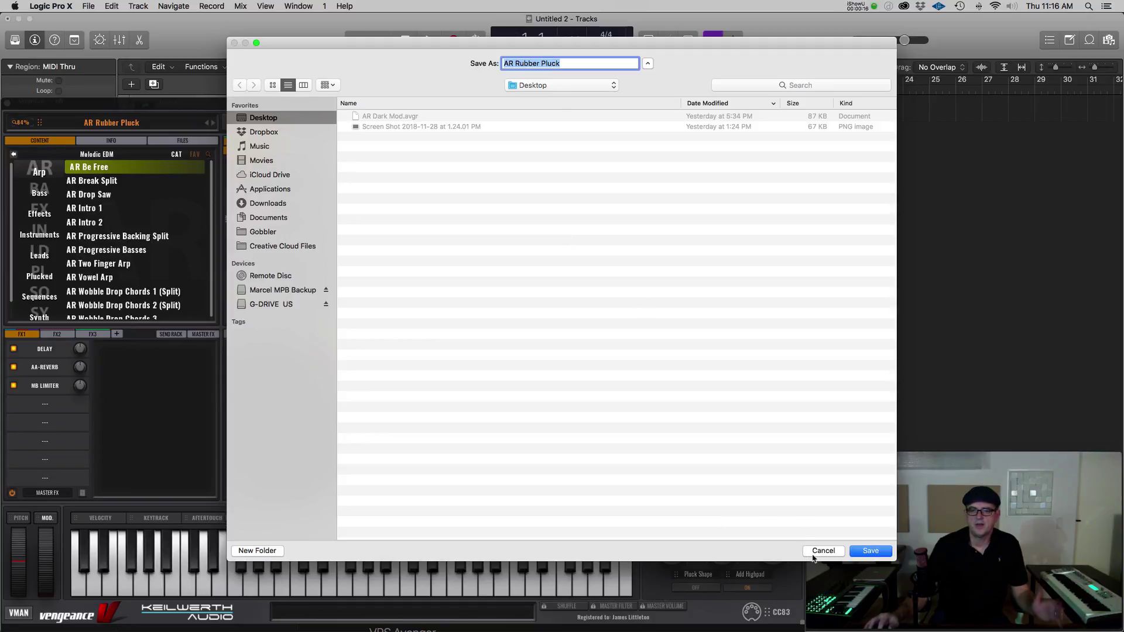
pyautogui.click(871, 551)
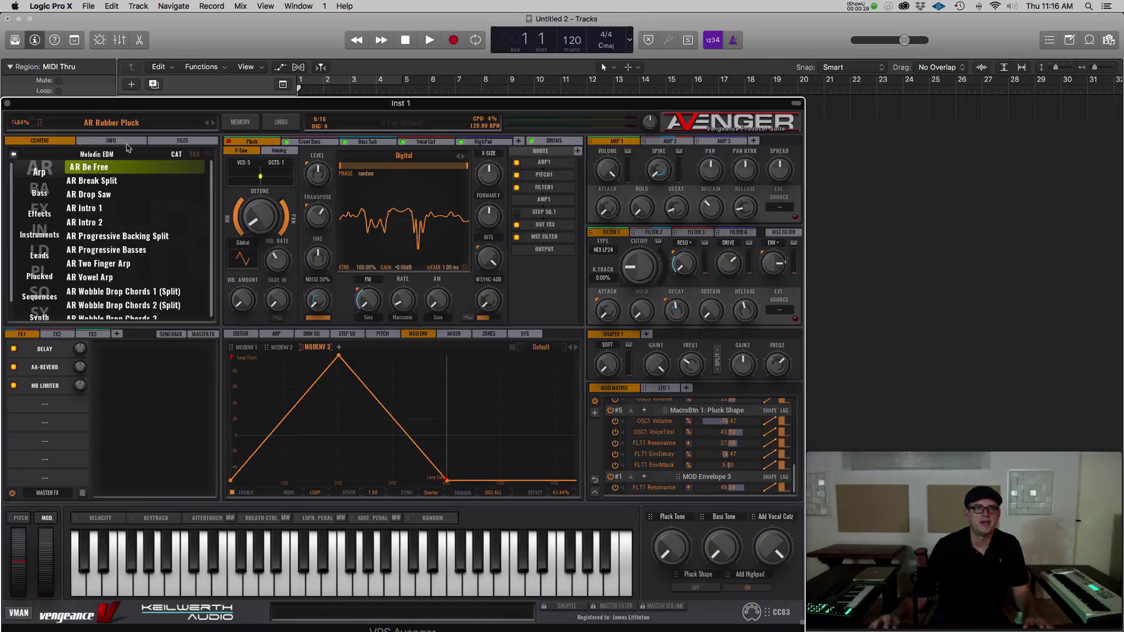
# Delete the existing MJ Stuff expansion from the browser
pyautogui.click(13, 156)
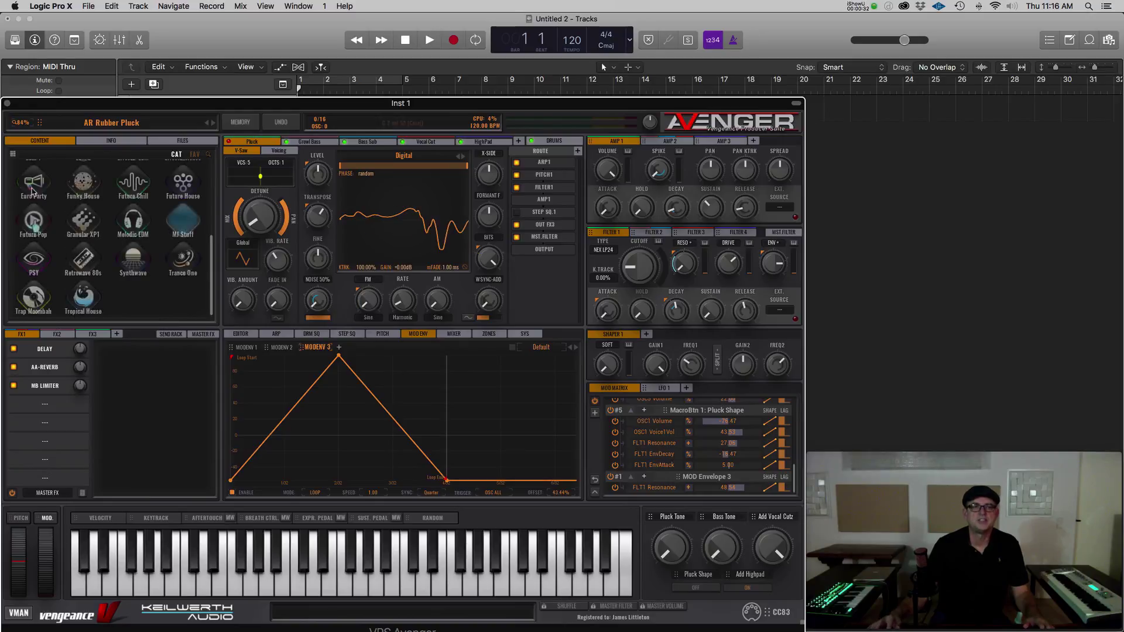
pyautogui.rightClick(183, 226)
pyautogui.click(208, 287)
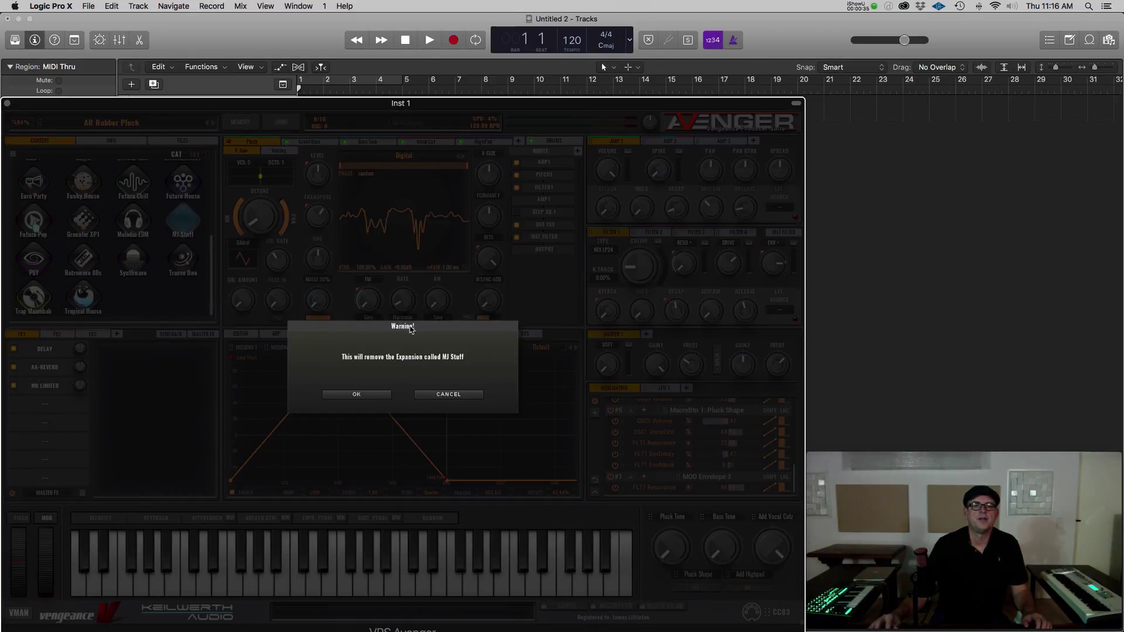
pyautogui.click(330, 394)
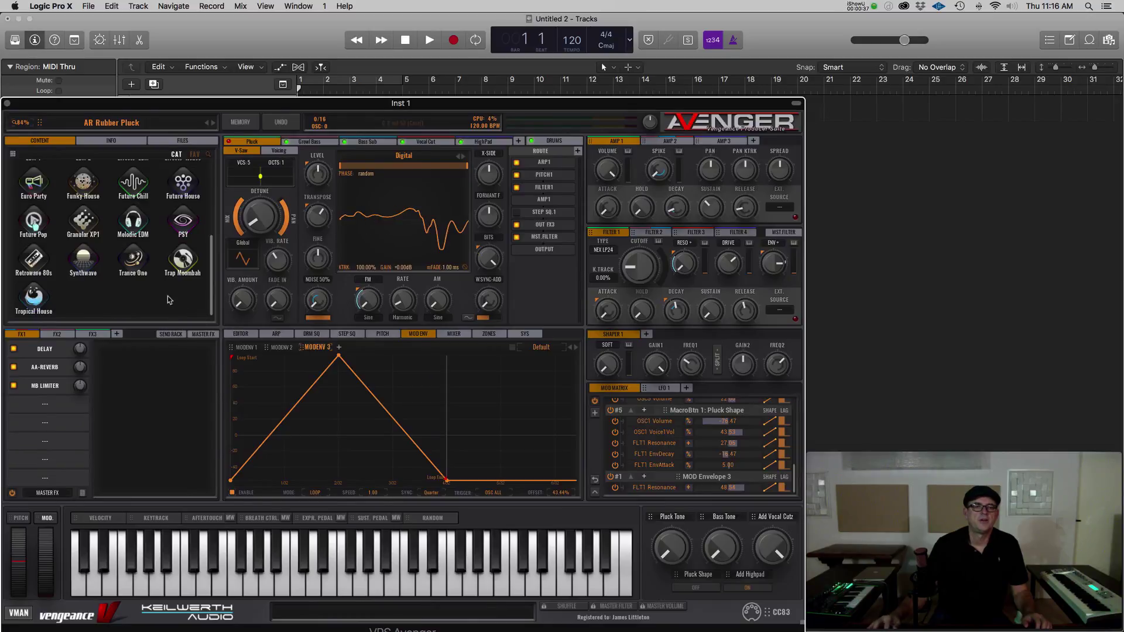
# Create a new custom expansion named 'MJ Stuff' and add the AR Rubber Pluck preset to it
pyautogui.rightClick(150, 303)
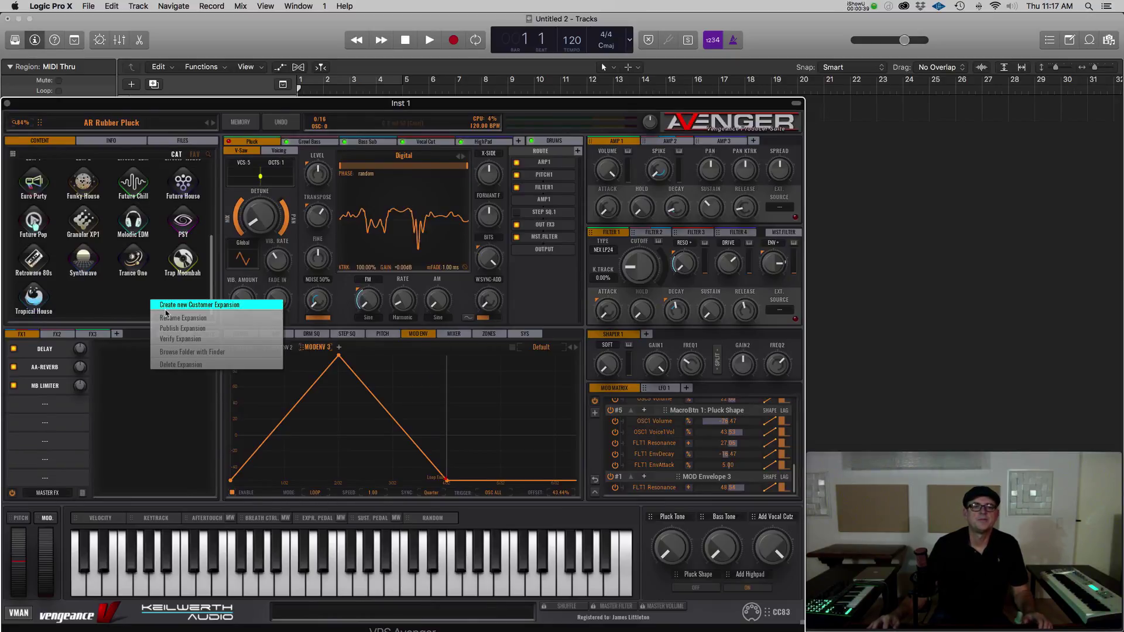
pyautogui.click(166, 307)
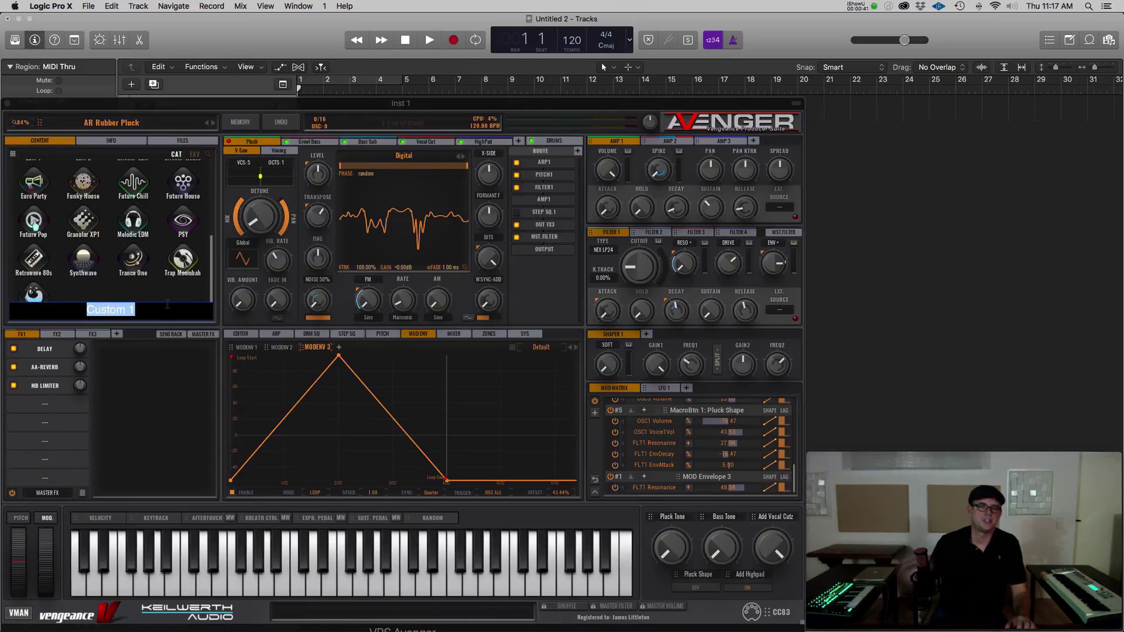
pyautogui.write('MJ')
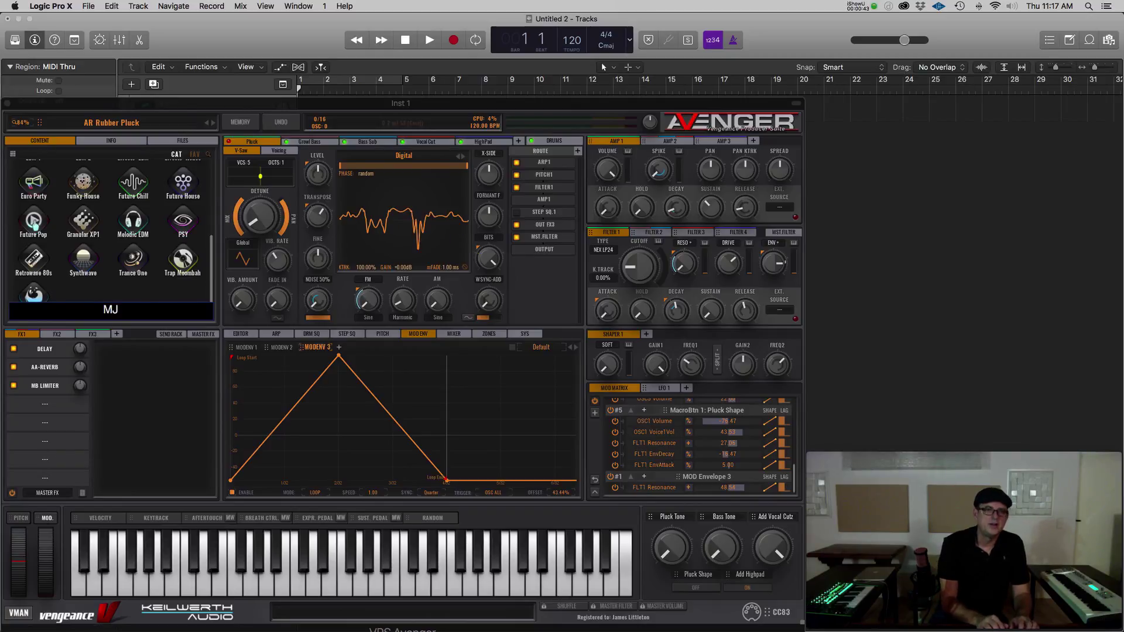
pyautogui.write(' Stuff')
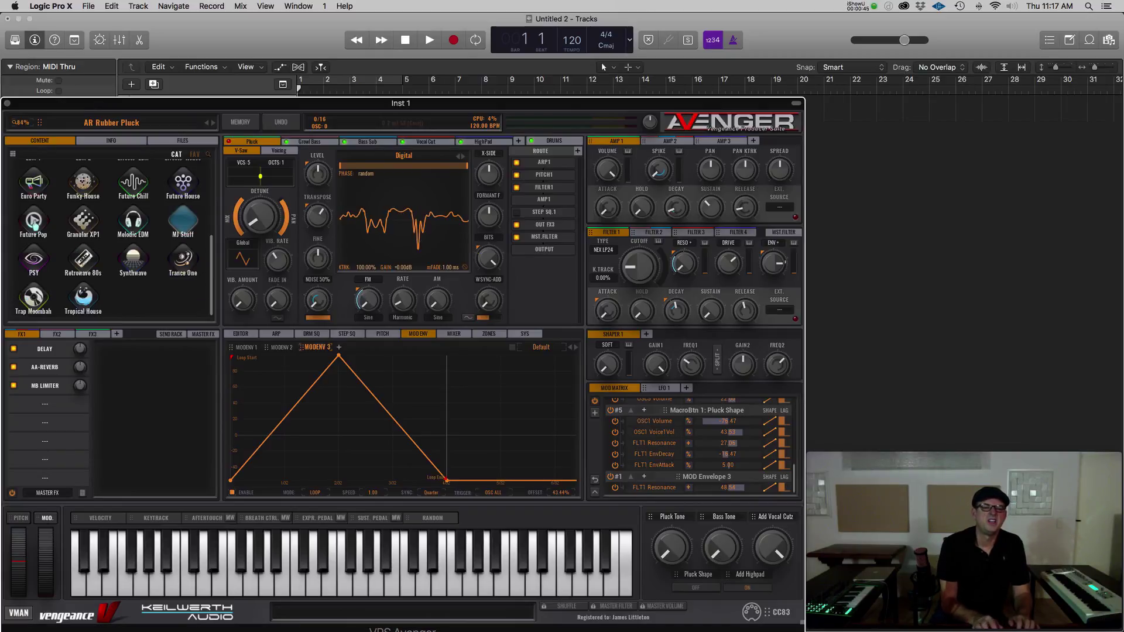
pyautogui.press('Return')
pyautogui.click(185, 221)
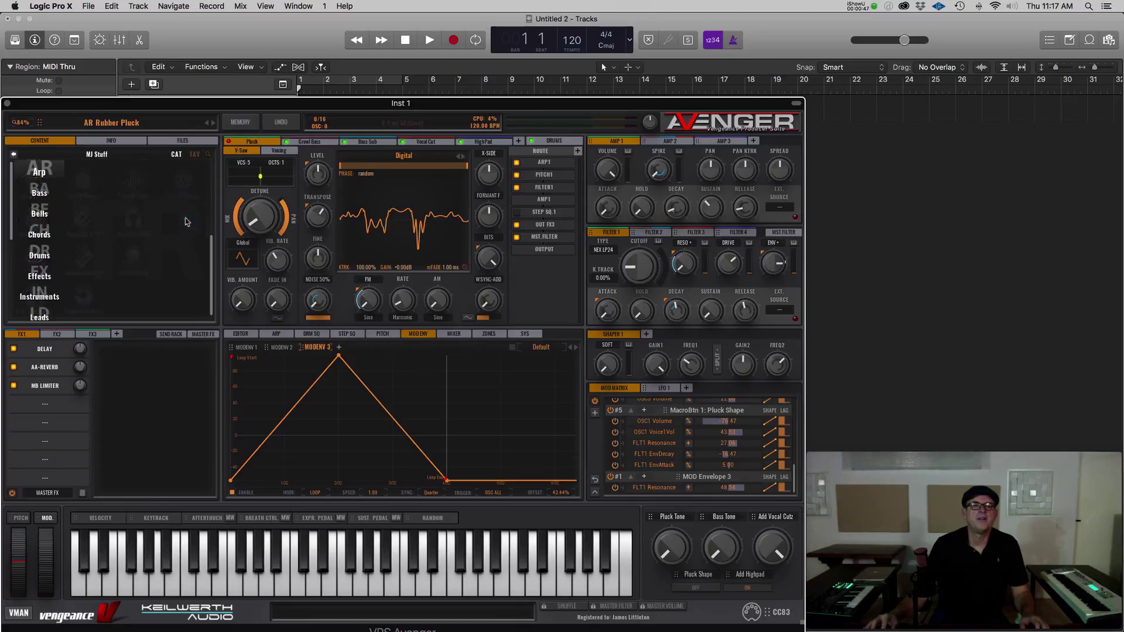
pyautogui.moveTo(124, 129); pyautogui.dragTo(124, 189)
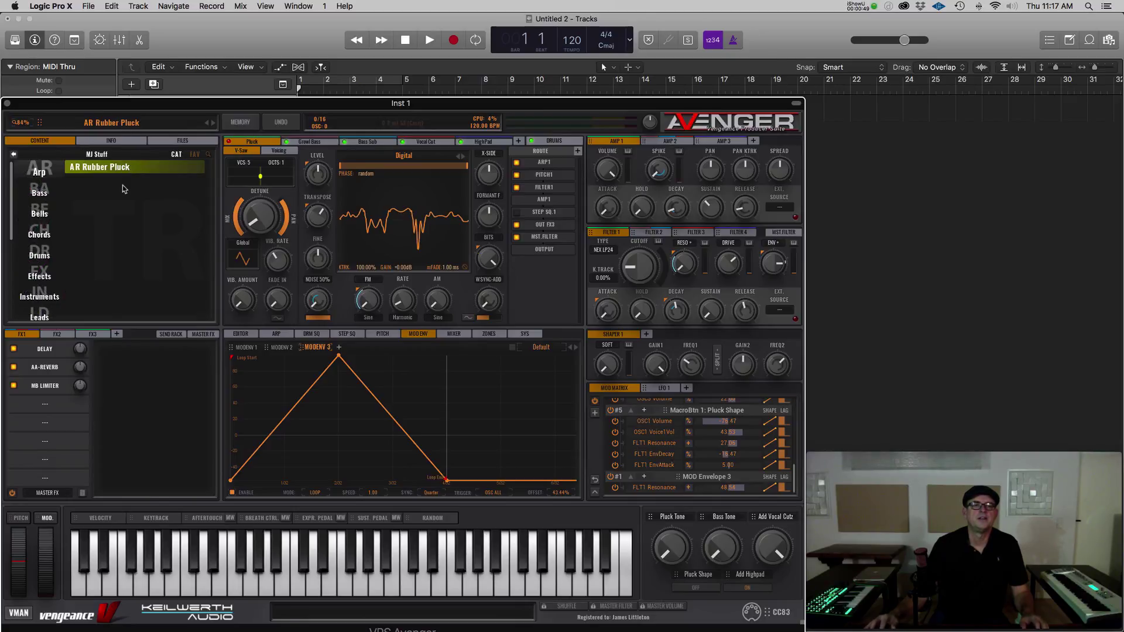
# Return to the expansion overview and show the MJ Stuff context menu (Rename, Publish, Verify Expansion)
pyautogui.click(13, 156)
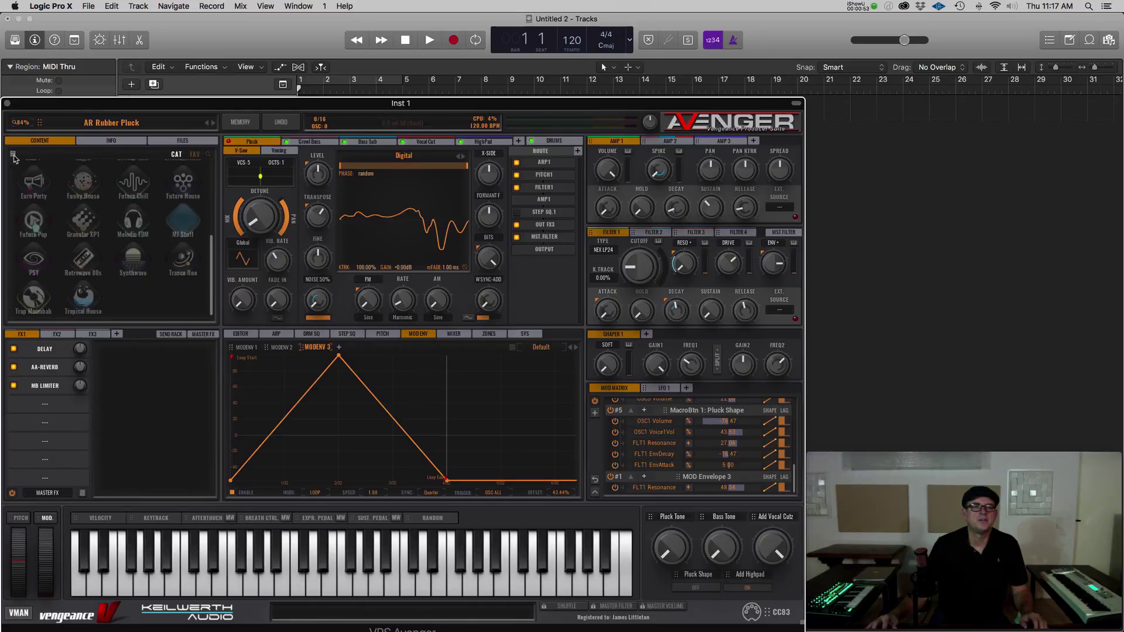
pyautogui.rightClick(183, 227)
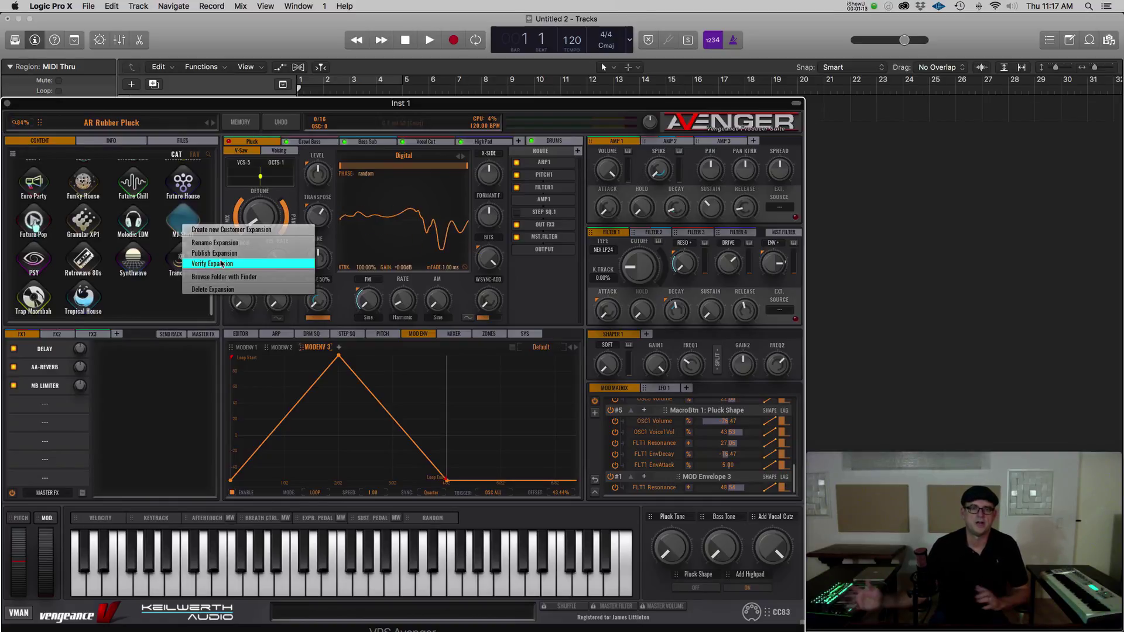
# Close the expansion menu and inspect the Master FX and Mod Envelope preset menus
pyautogui.click(148, 297)
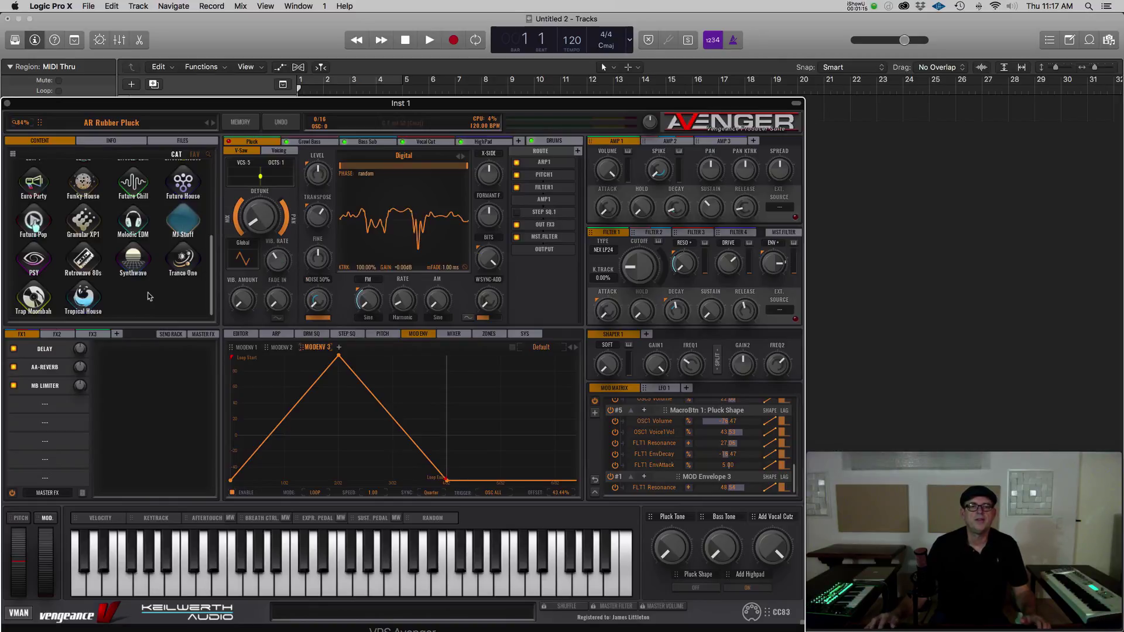
pyautogui.click(83, 493)
pyautogui.click(143, 430)
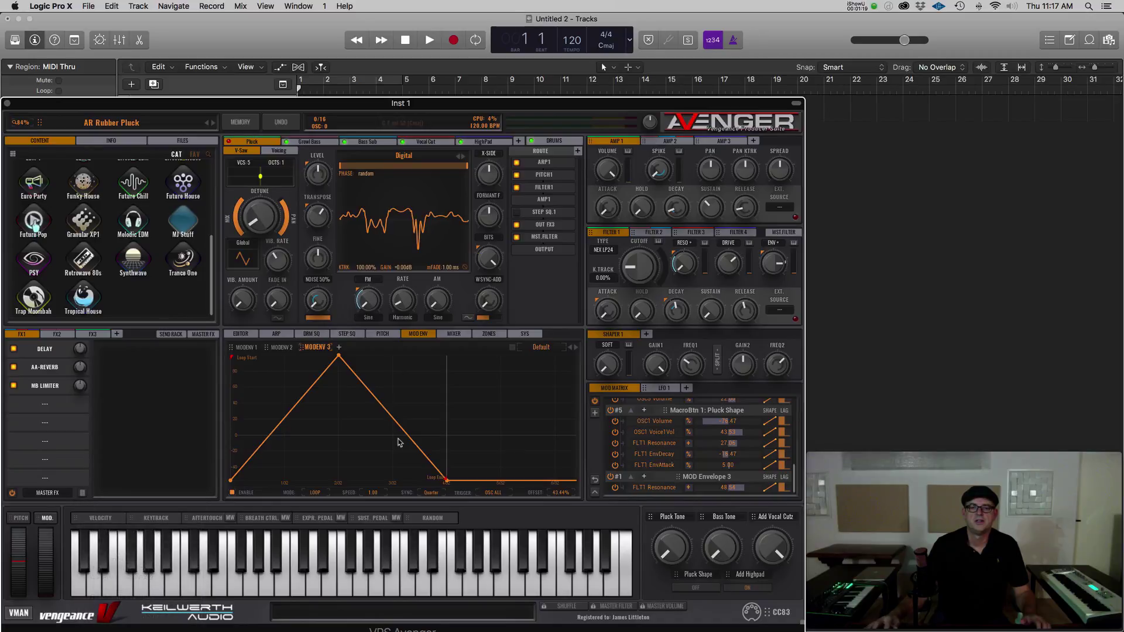
pyautogui.click(512, 348)
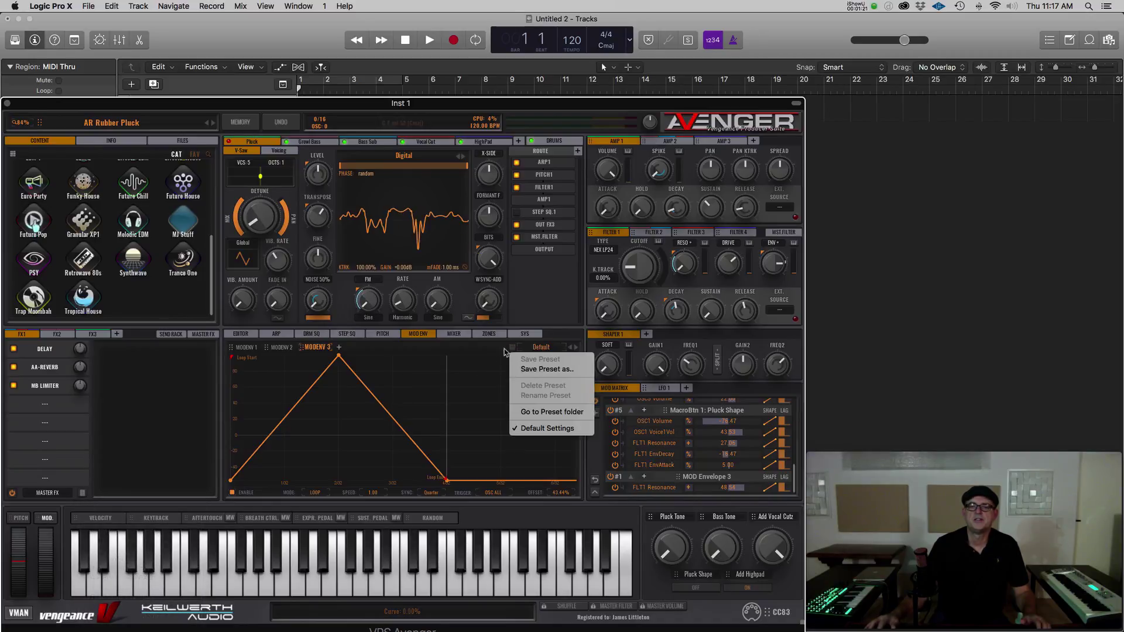
pyautogui.click(353, 342)
# Inspect the Pitch envelope preset menu and the Drums layer's Save Drumkit/Sequence menu
pyautogui.click(382, 339)
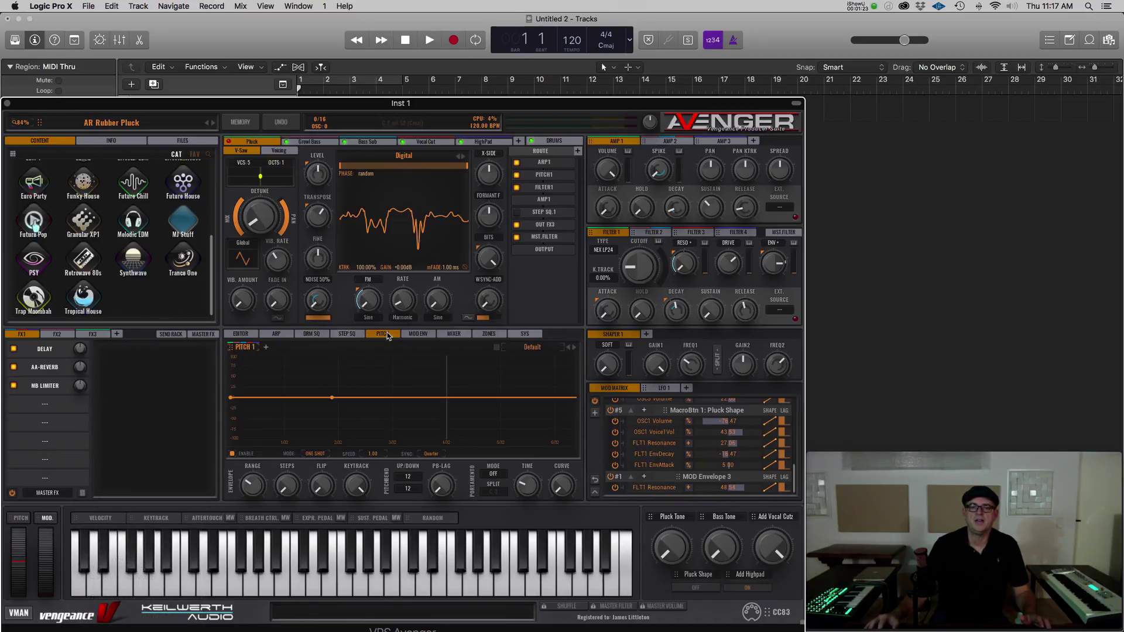
pyautogui.click(502, 349)
pyautogui.click(468, 368)
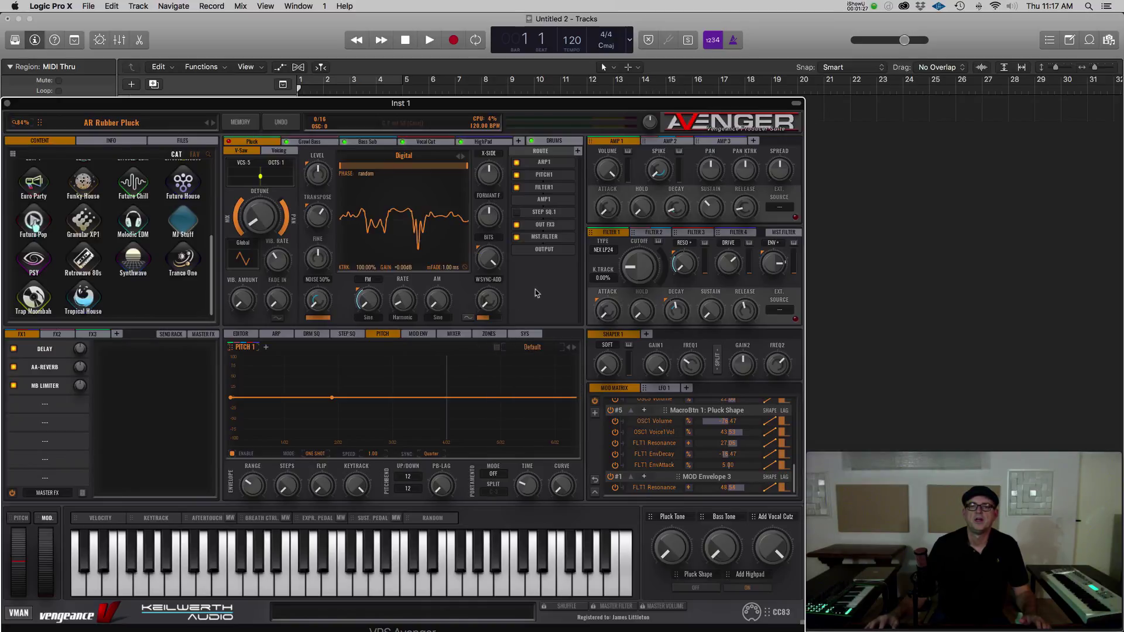
pyautogui.click(555, 141)
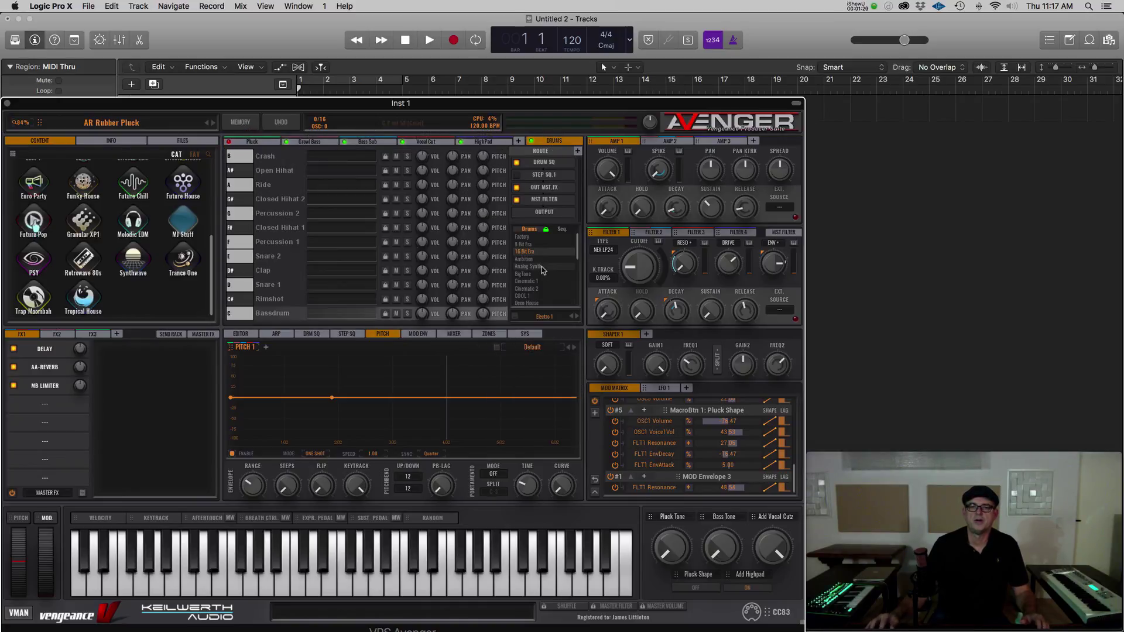
pyautogui.click(516, 317)
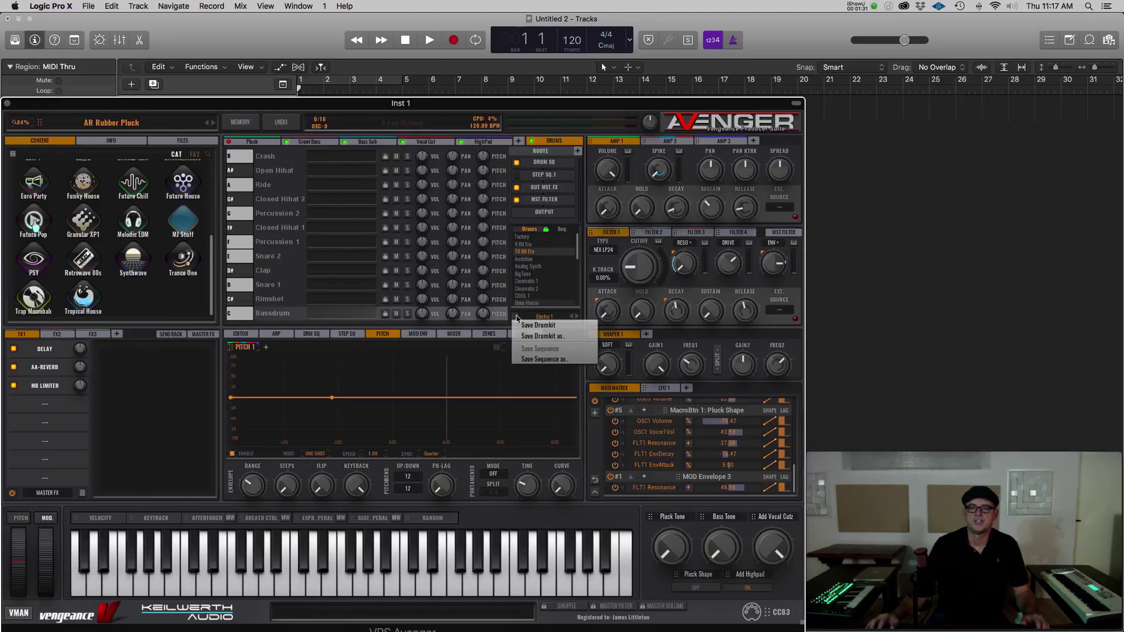
pyautogui.click(493, 356)
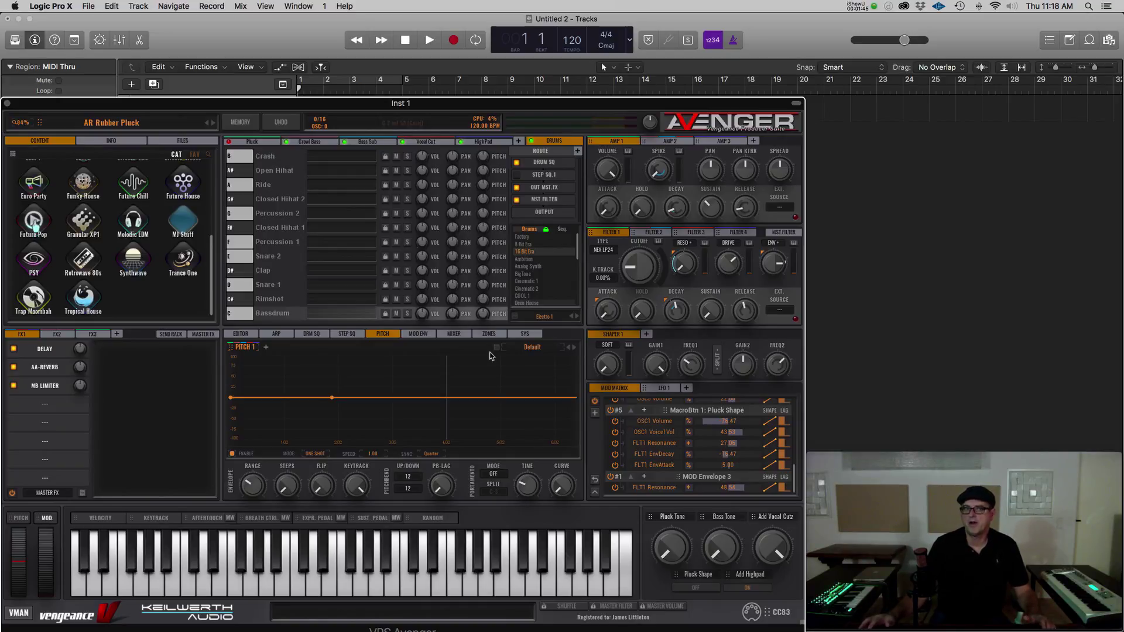
# Initialize the synth via Memory > Initialize, confirming YES to get the Init Preset
pyautogui.click(239, 123)
pyautogui.click(250, 173)
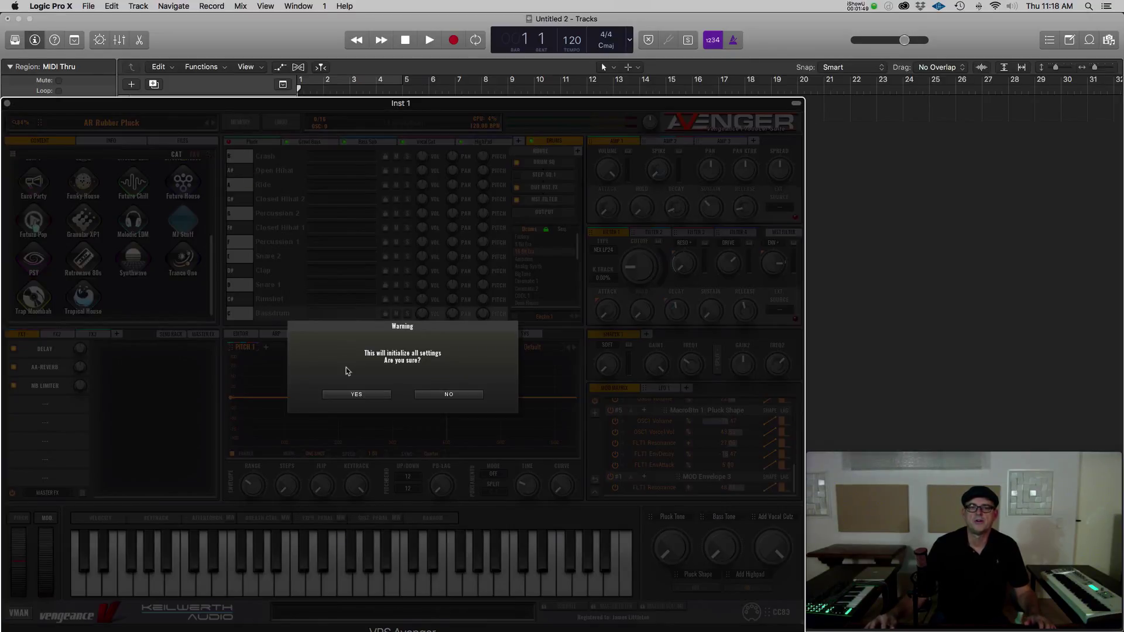
pyautogui.click(352, 395)
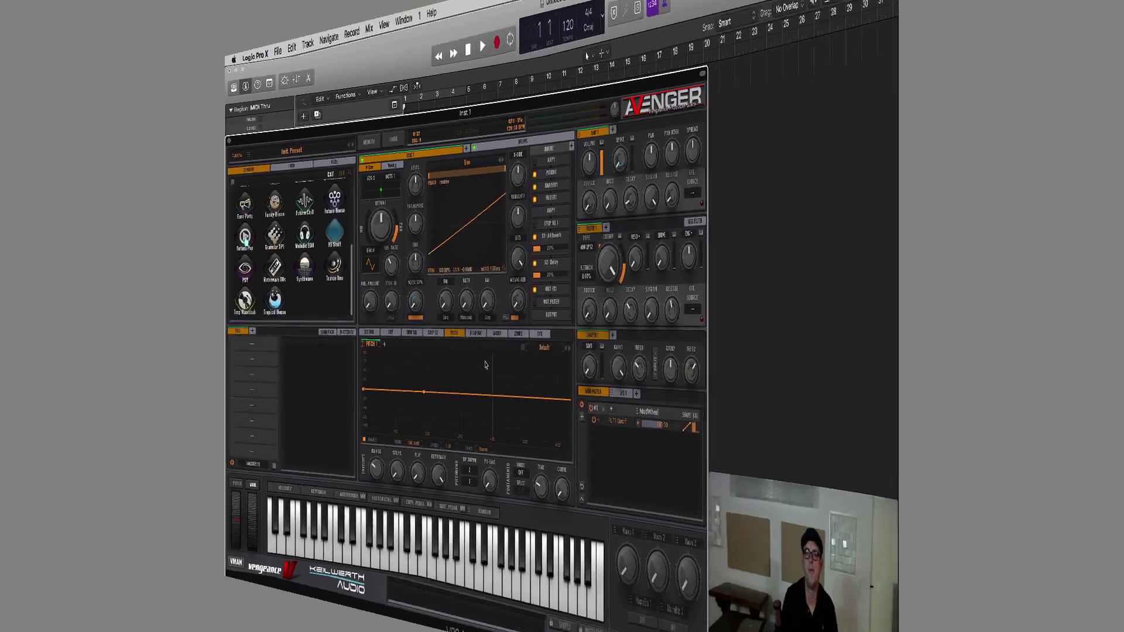